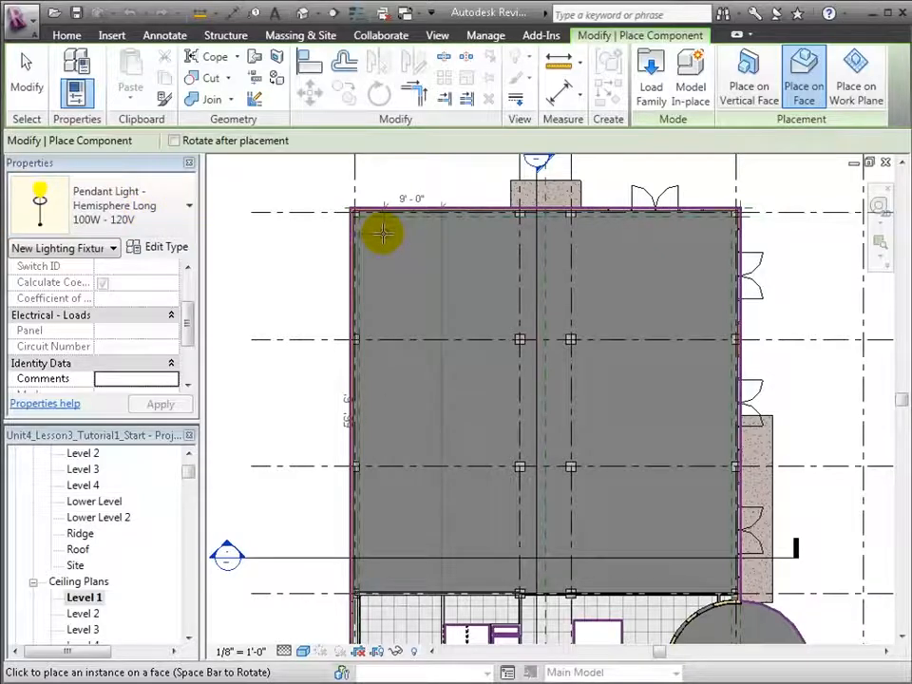
Place a pendant light in the room's upper-left corner and array it into an ungrouped column of 9, with the last light 53'-0" below
left_click(383, 233)
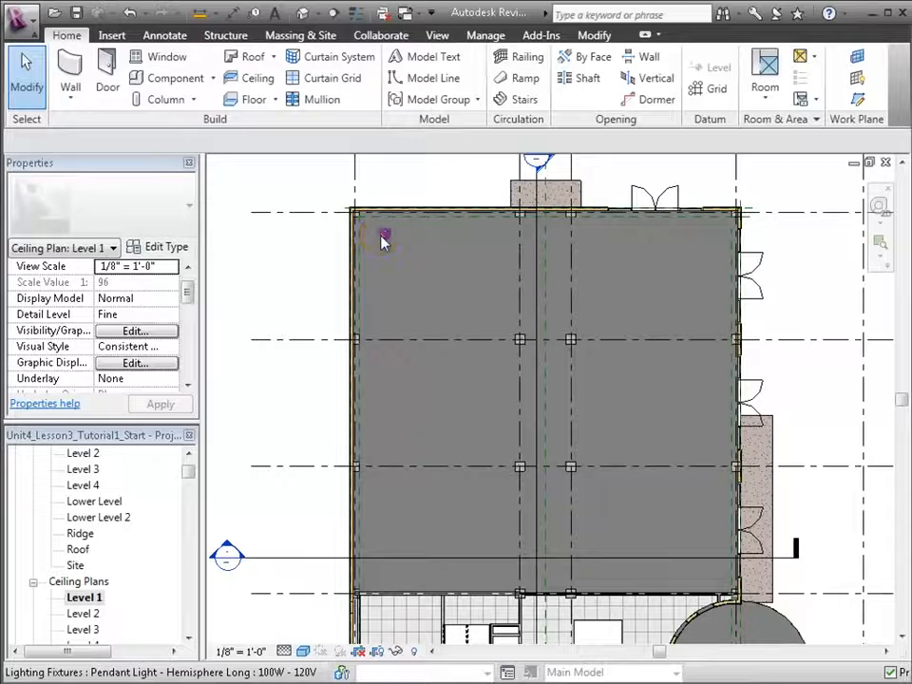
left_click(381, 242)
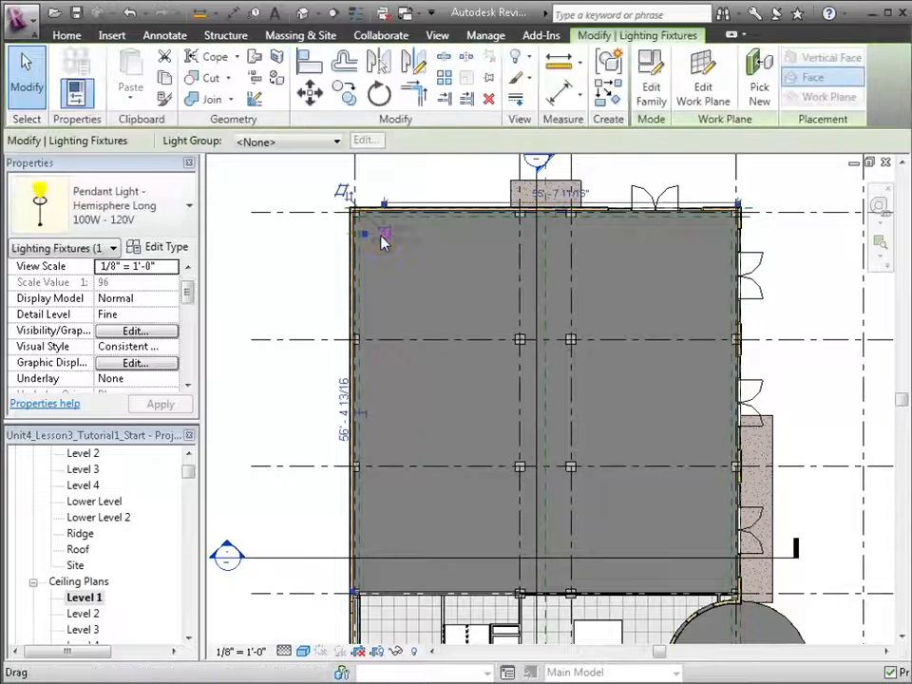
left_click(444, 80)
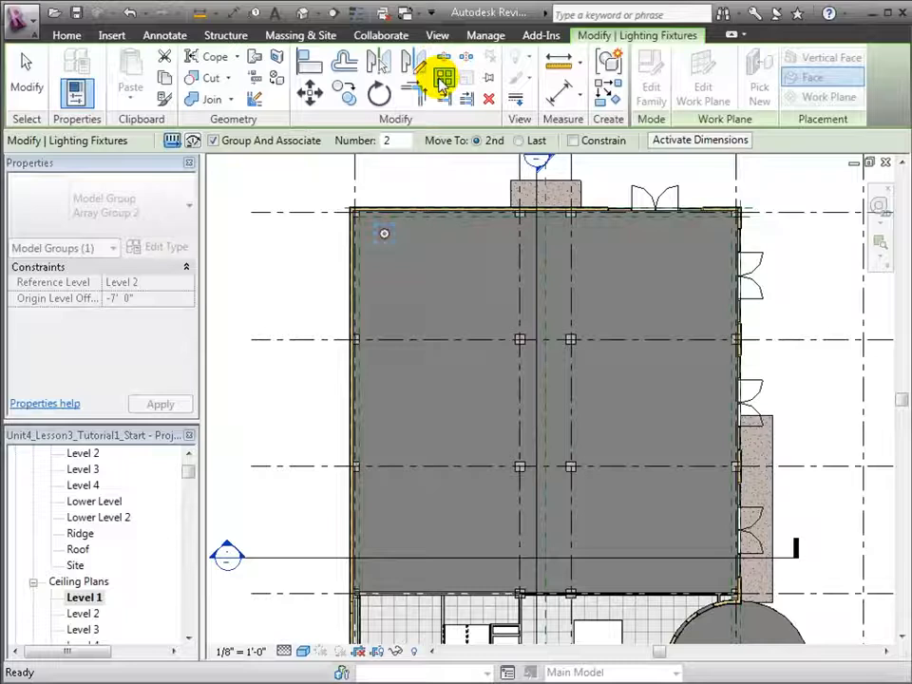
double_click(387, 140)
type("9")
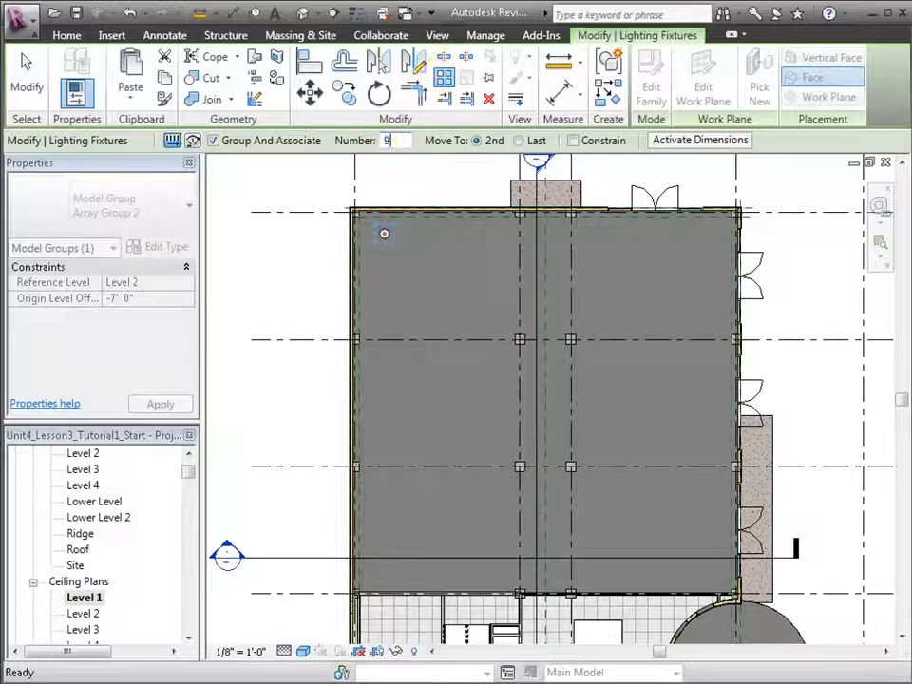
left_click(518, 140)
left_click(214, 140)
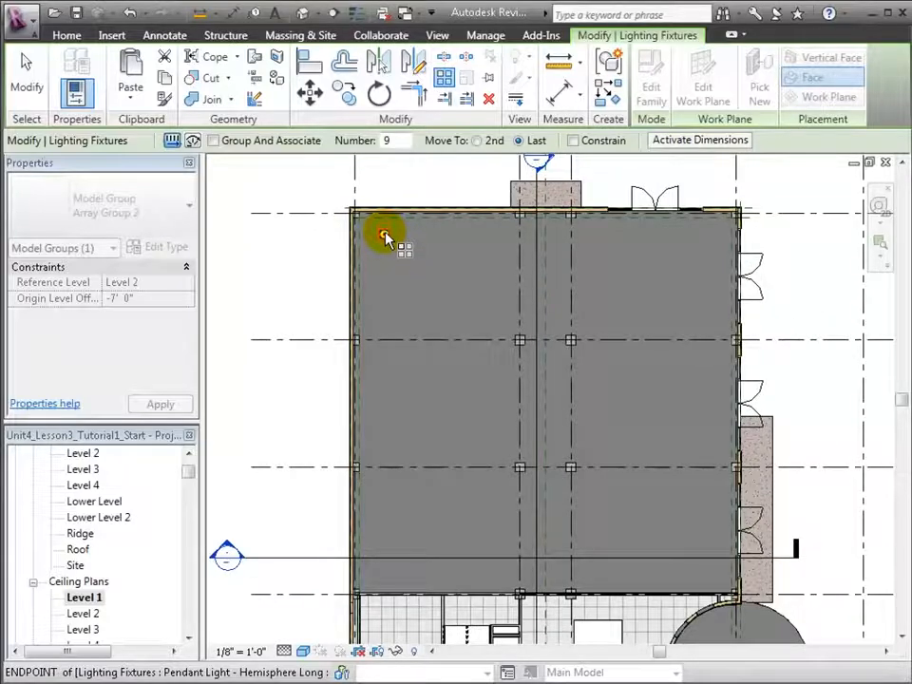
left_click(384, 235)
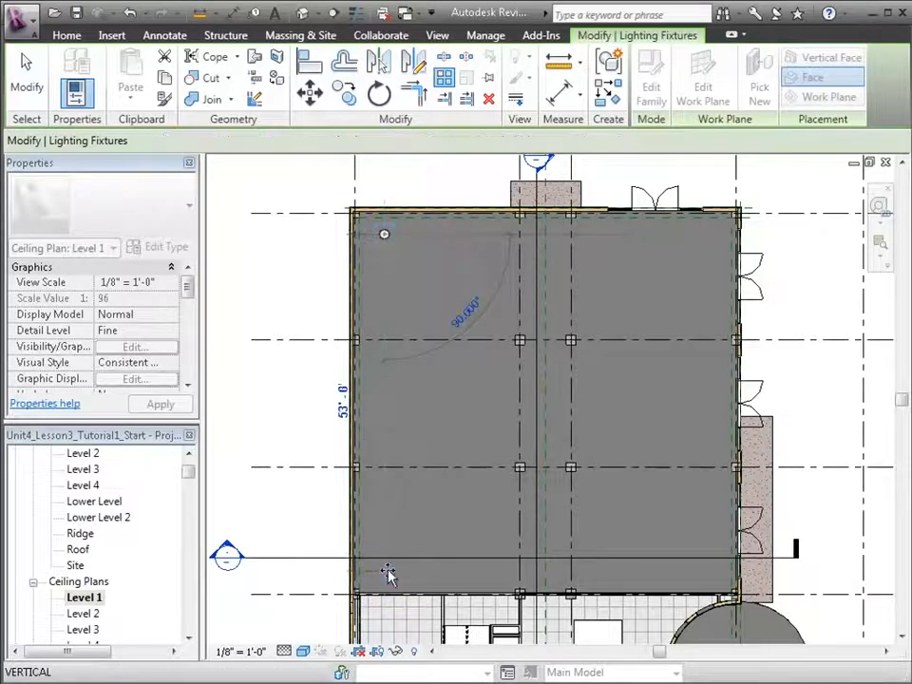
left_click(388, 573)
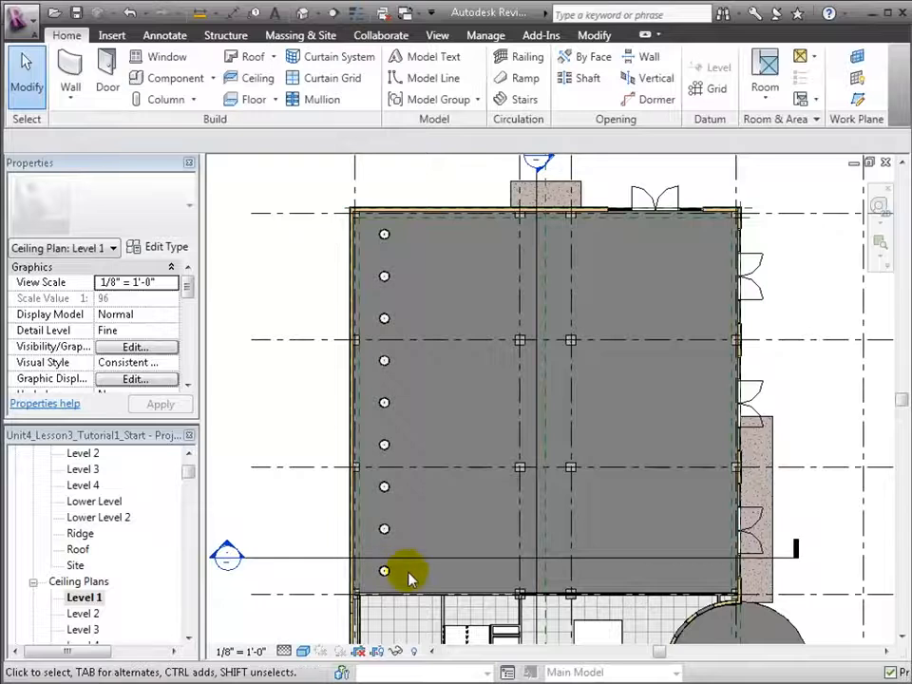
Select all the pendant light instances and array the column into 4 ungrouped columns, with the last about 51' across the room
left_click(386, 234)
right_click(387, 234)
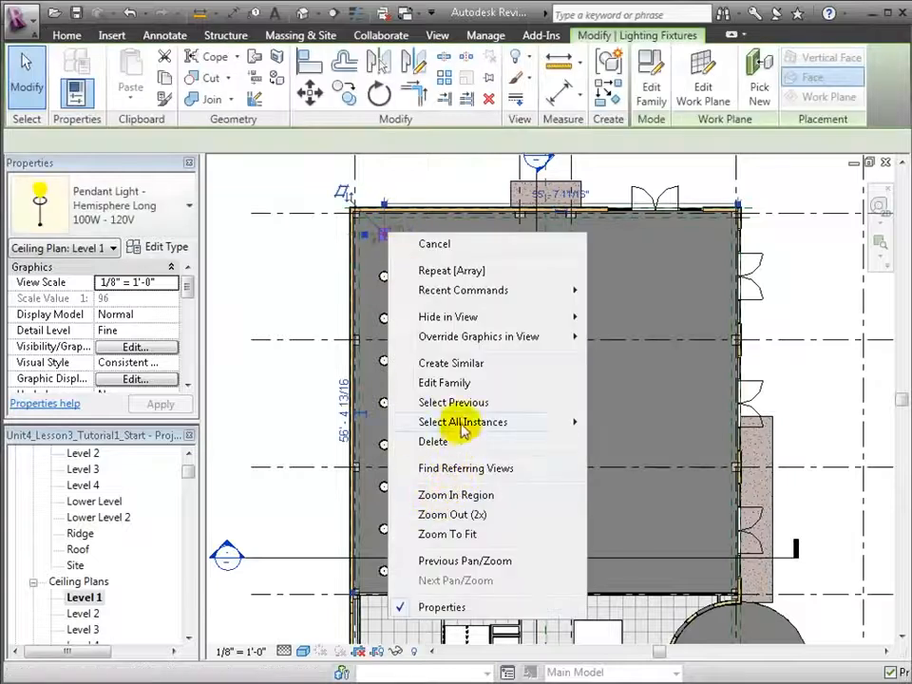
mouse_move(464, 422)
left_click(613, 423)
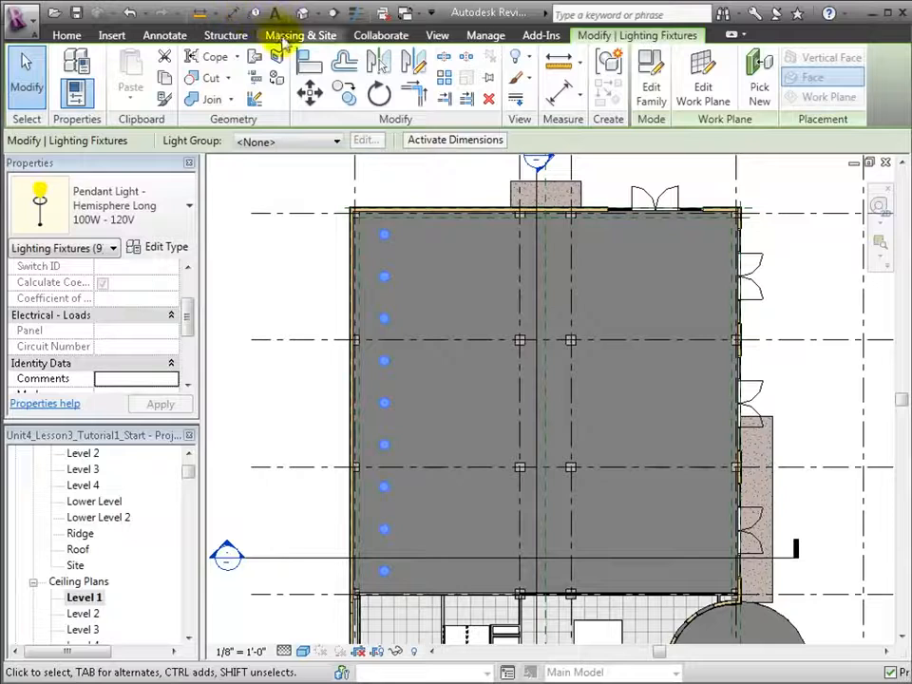
left_click(443, 77)
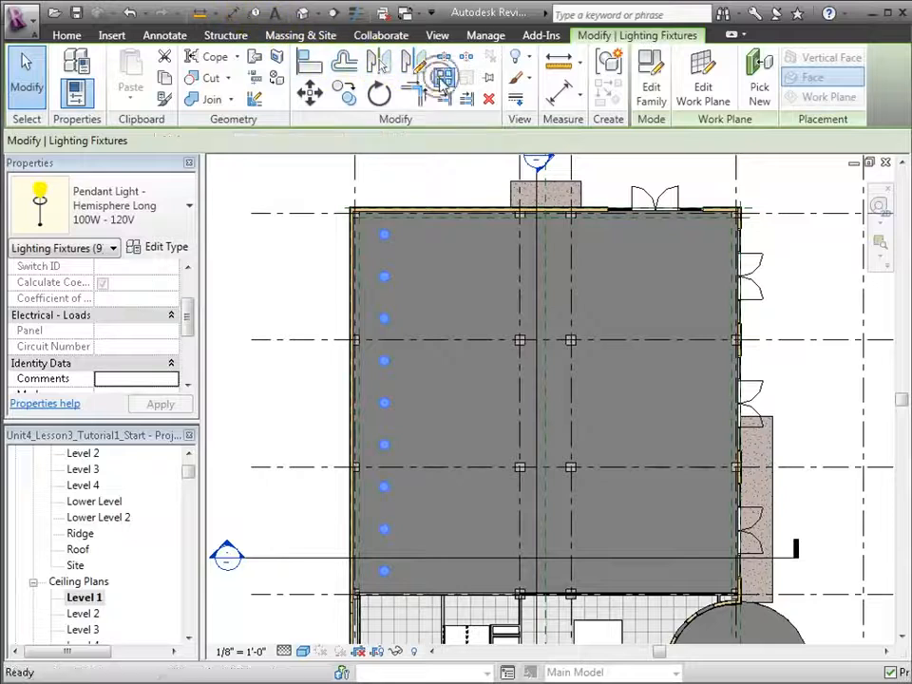
double_click(389, 140)
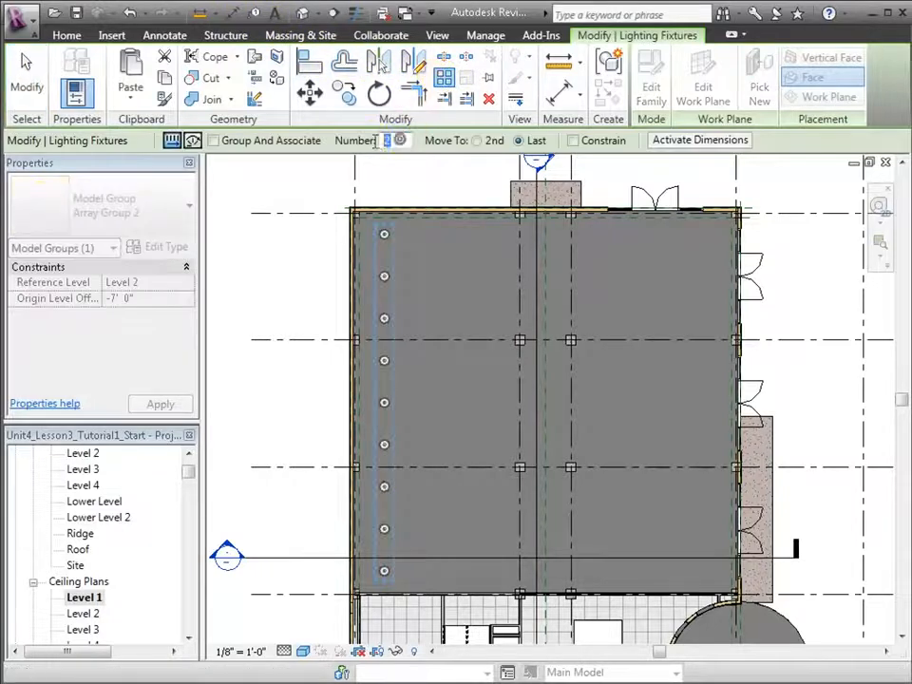
type("4")
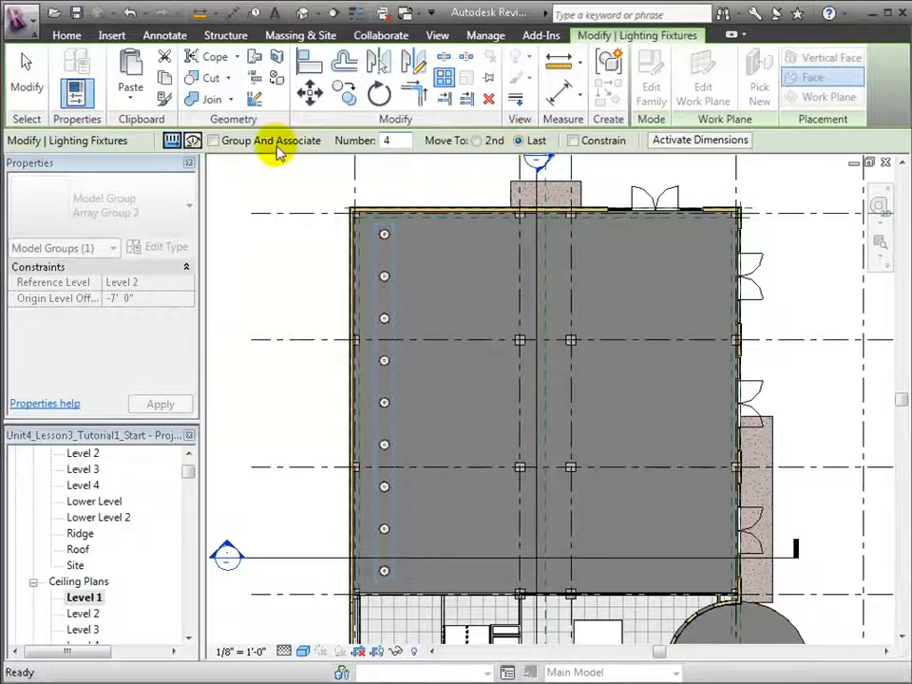
left_click(384, 236)
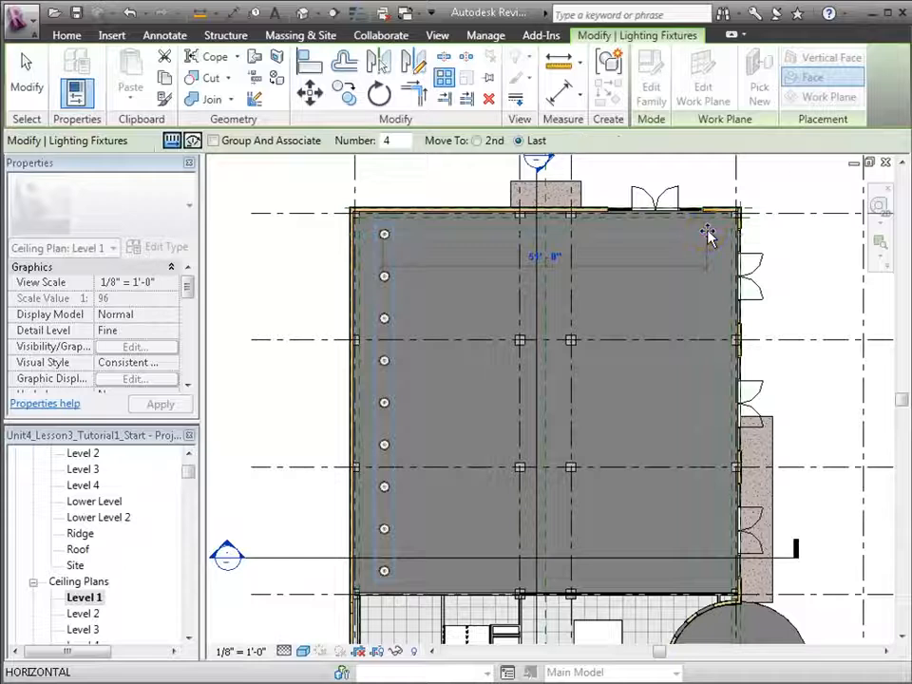
left_click(707, 237)
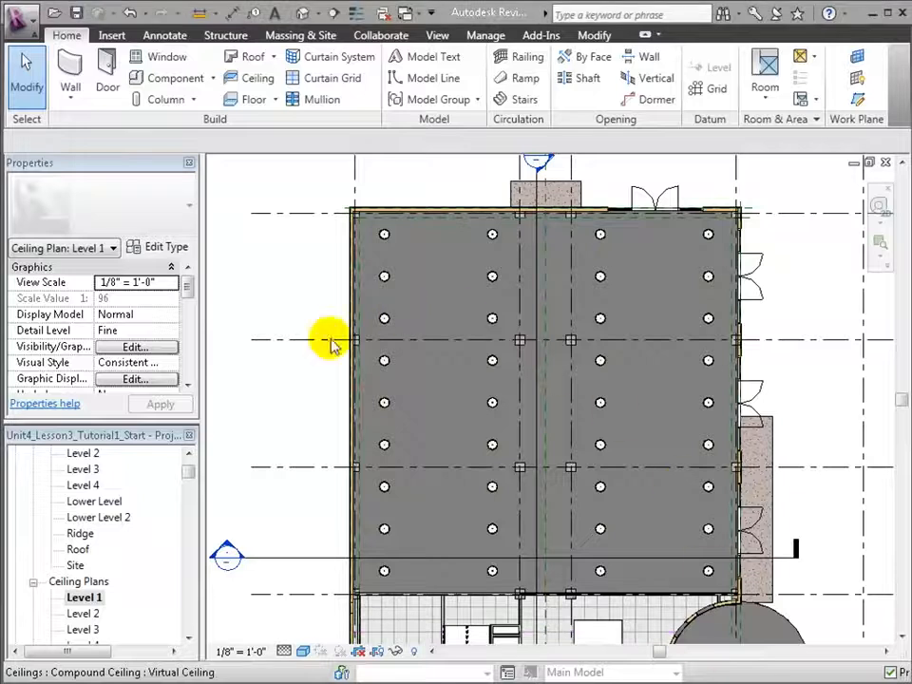
Open the view named 3D and pull in the section box's end face to cut through the room with the pendant lights
scroll(197, 613, "down", 4)
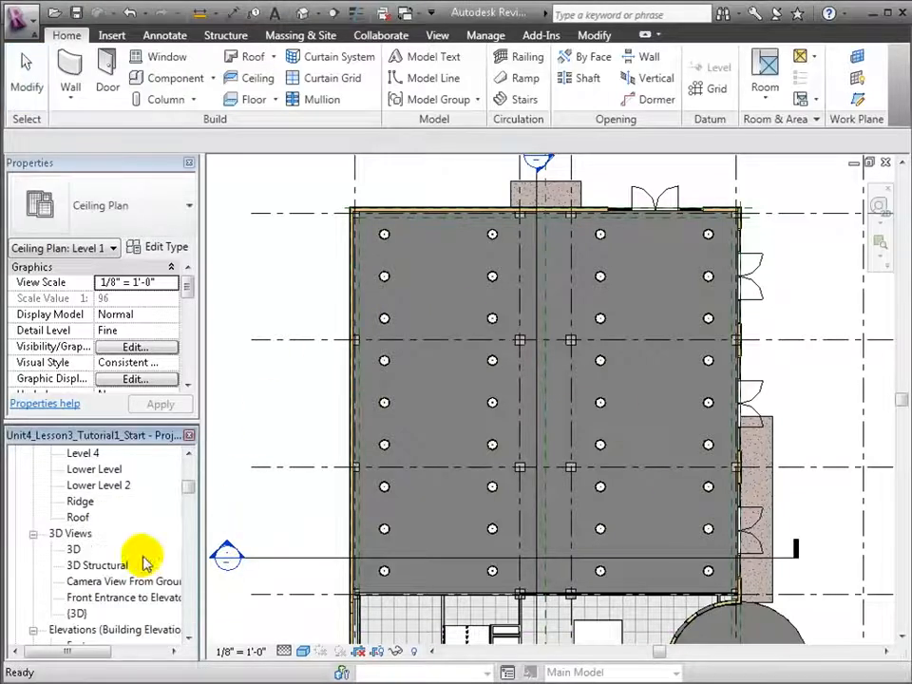
left_click(74, 549)
double_click(74, 549)
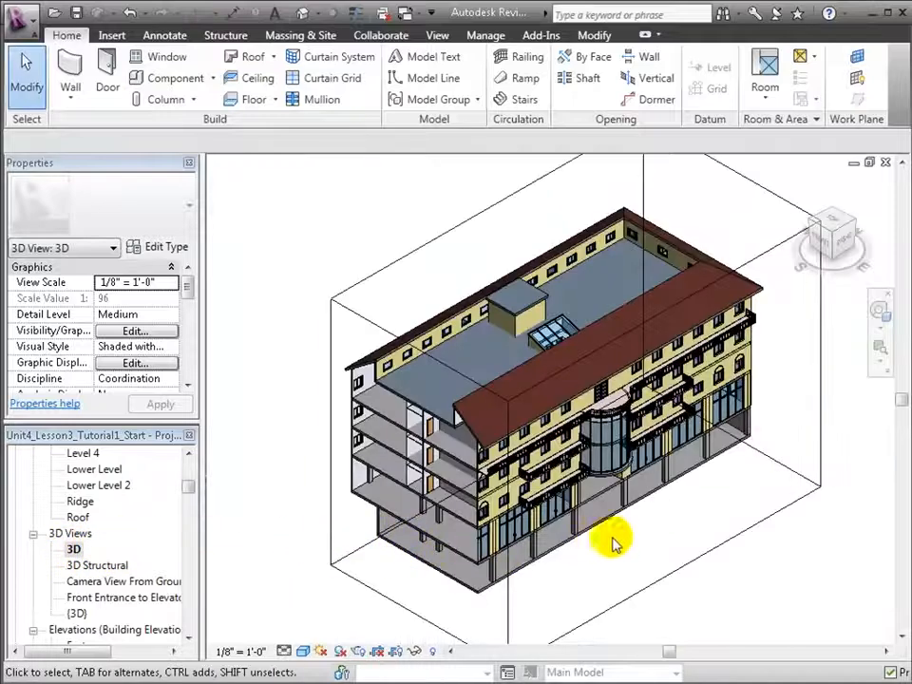
left_click_drag(650, 545, 525, 432)
middle_click_drag(529, 432, 496, 416, "shift")
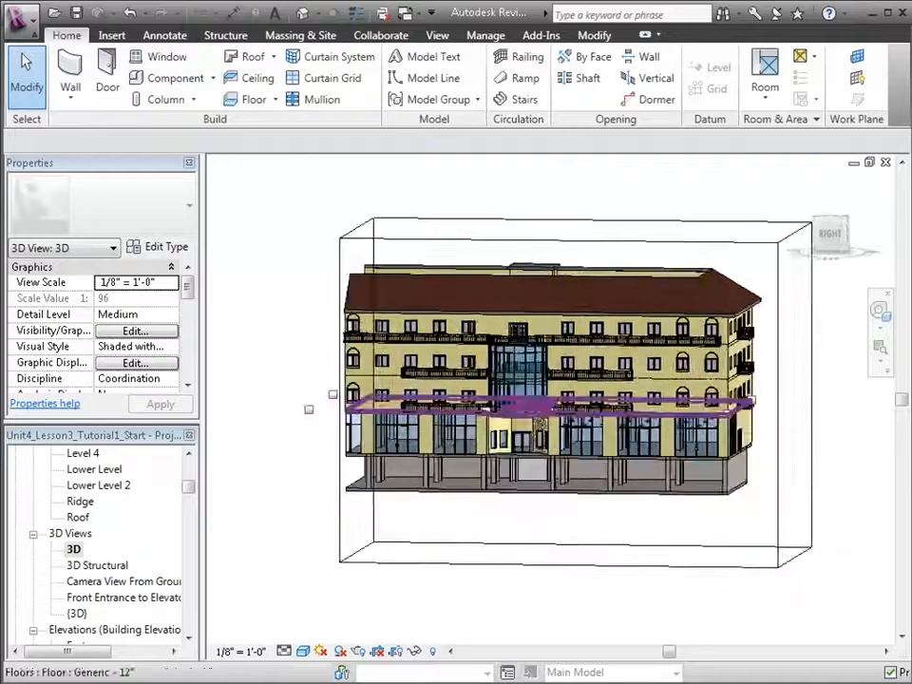
left_click(774, 242)
left_click_drag(794, 395, 665, 397)
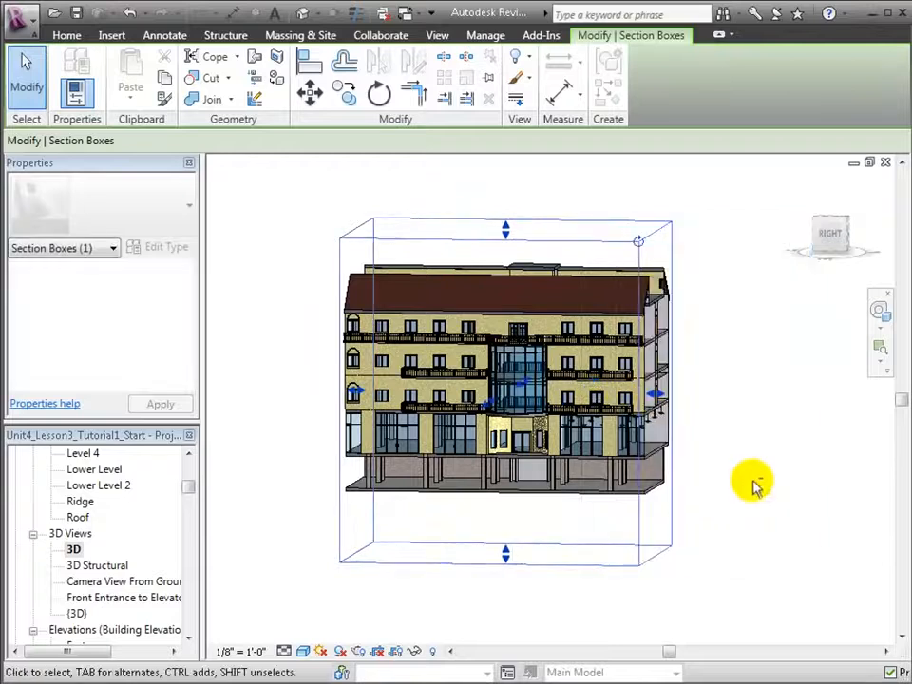
middle_click_drag(765, 468, 624, 464, "shift")
scroll(617, 461, "up", 5)
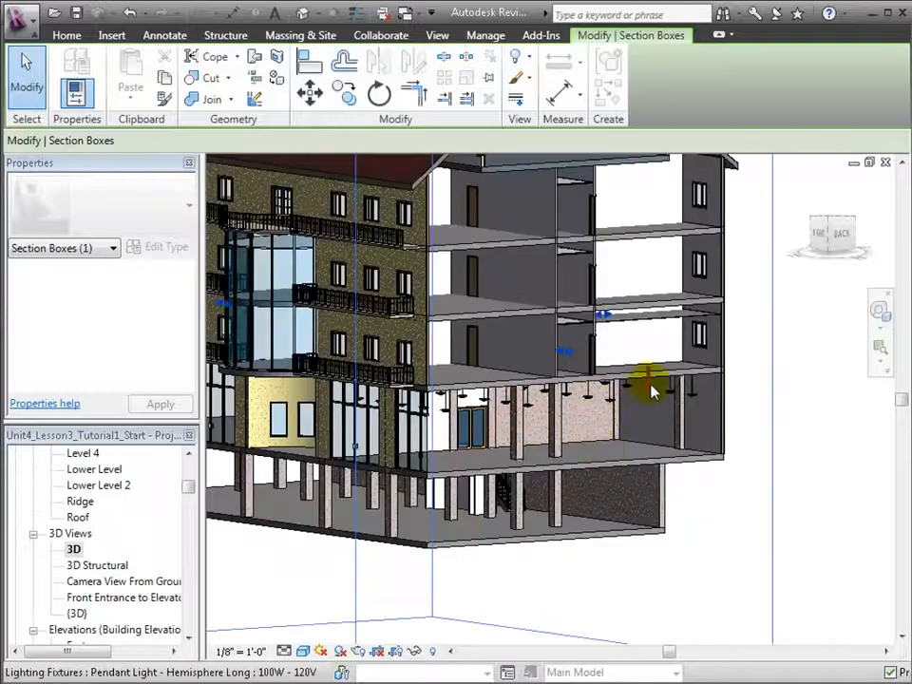
left_click(807, 366)
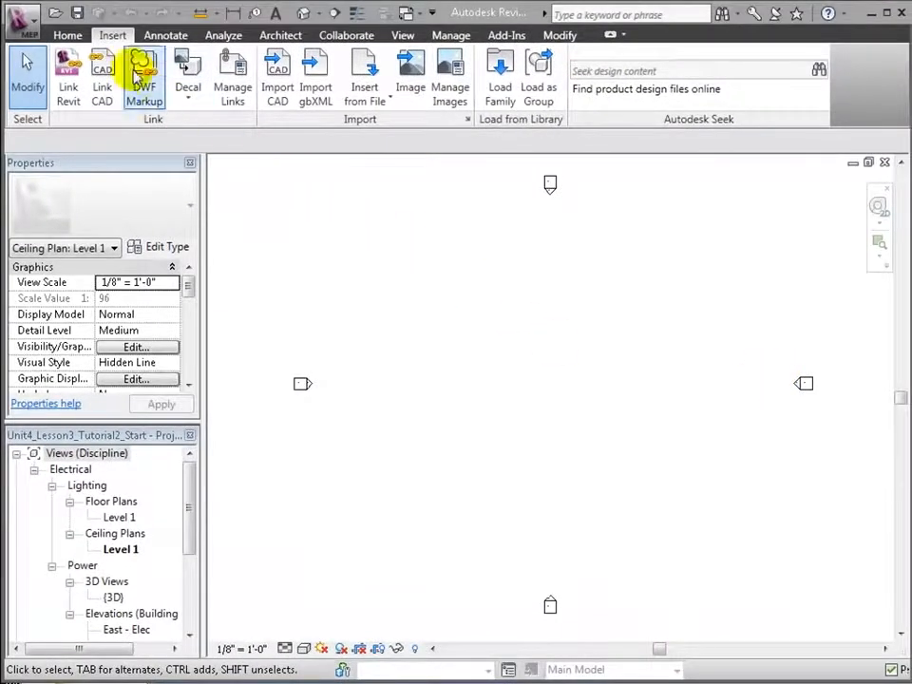
Link the Revit file Architectural Models (with Lighting) into the MEP project using Auto - Origin to Origin positioning
left_click(71, 69)
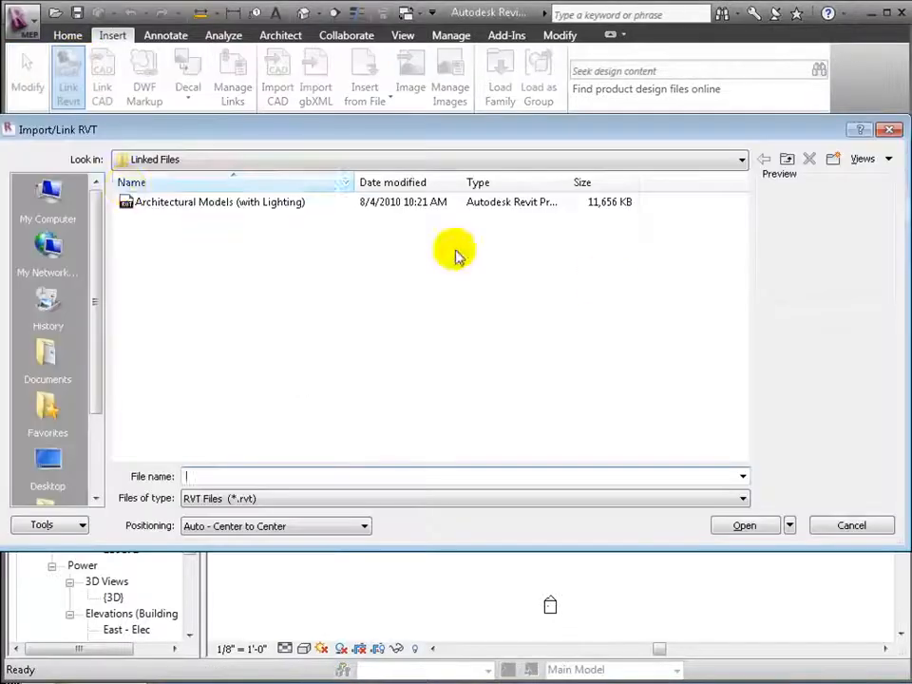
left_click(189, 201)
left_click(339, 520)
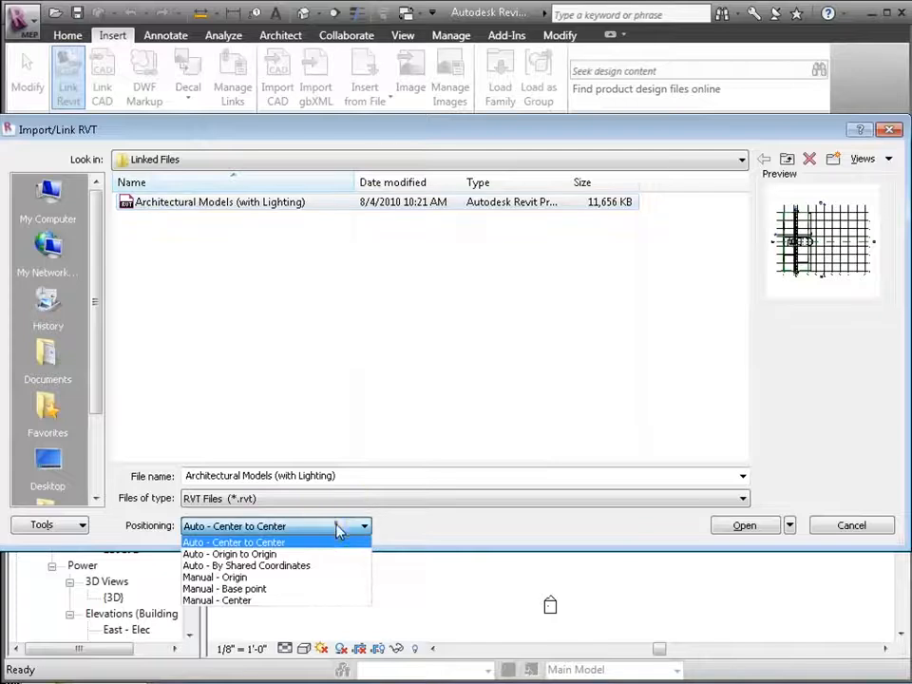
left_click(323, 554)
left_click(727, 528)
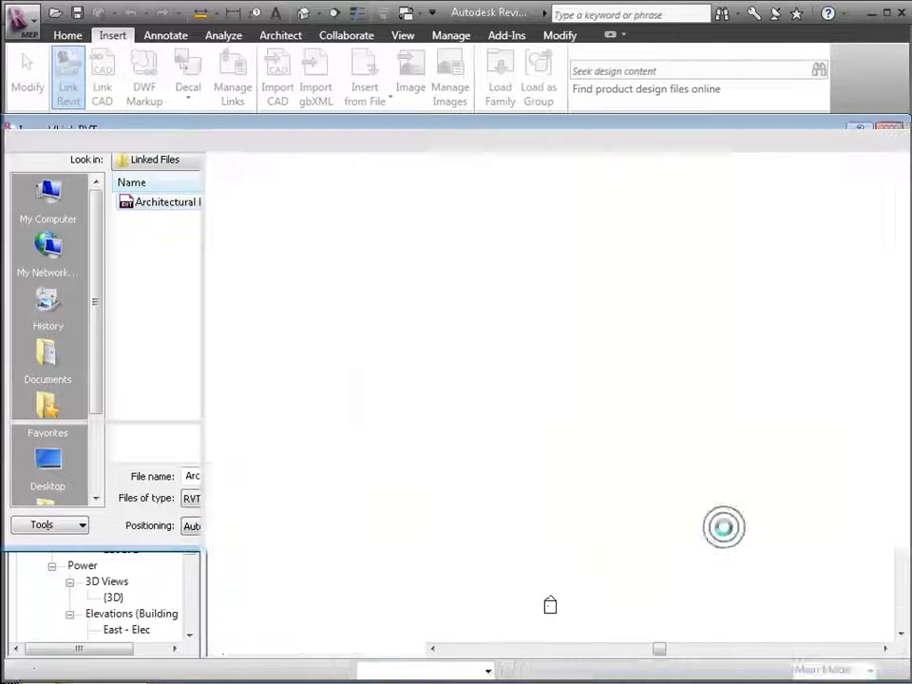
Open the East - Elec elevation and pin the linked architectural model in place
left_click(192, 545)
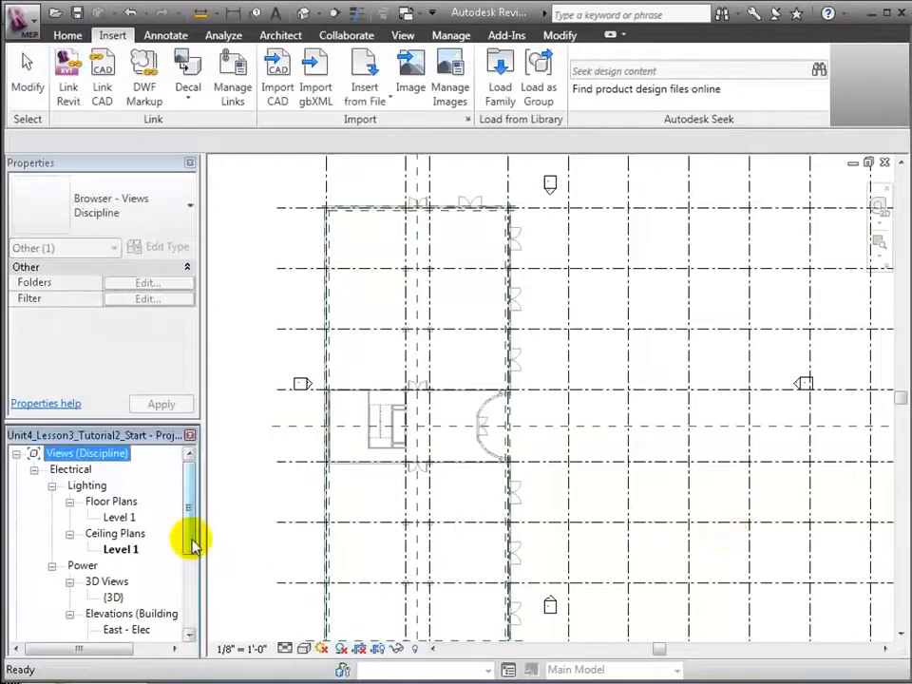
scroll(192, 544, "down", 2)
double_click(133, 566)
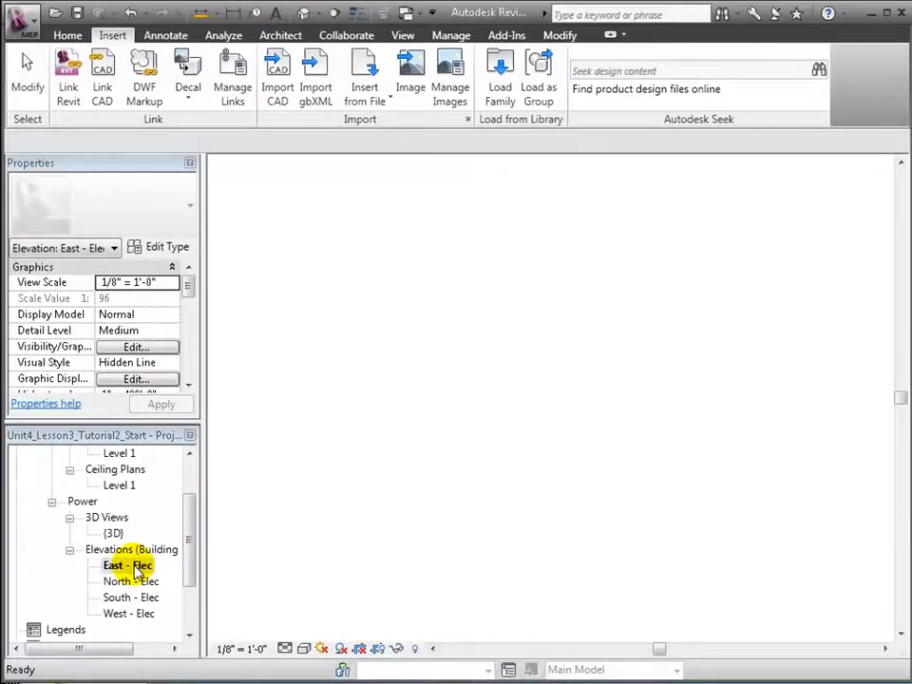
left_click(373, 424)
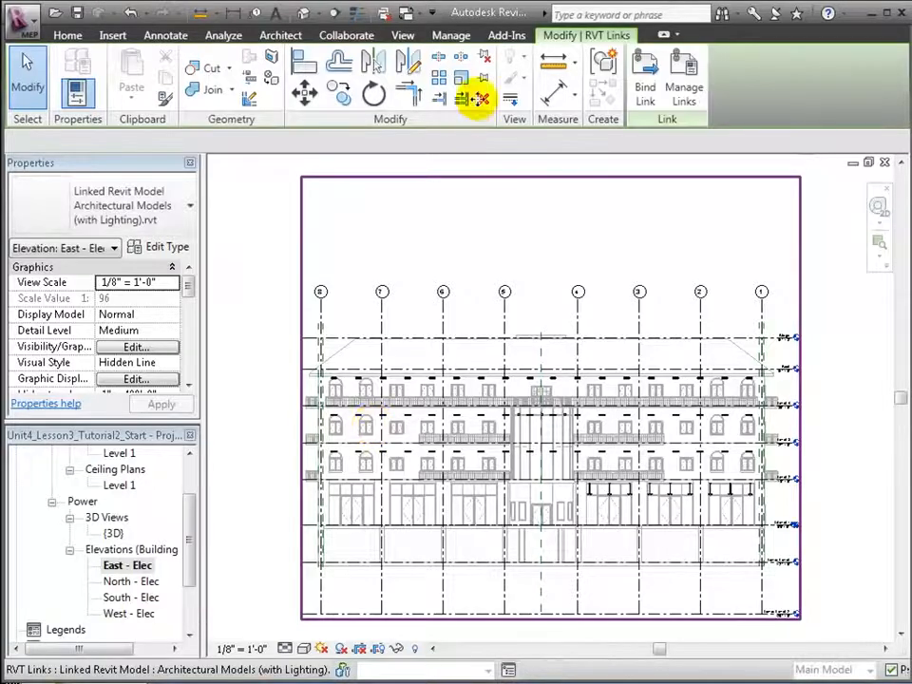
left_click(485, 81)
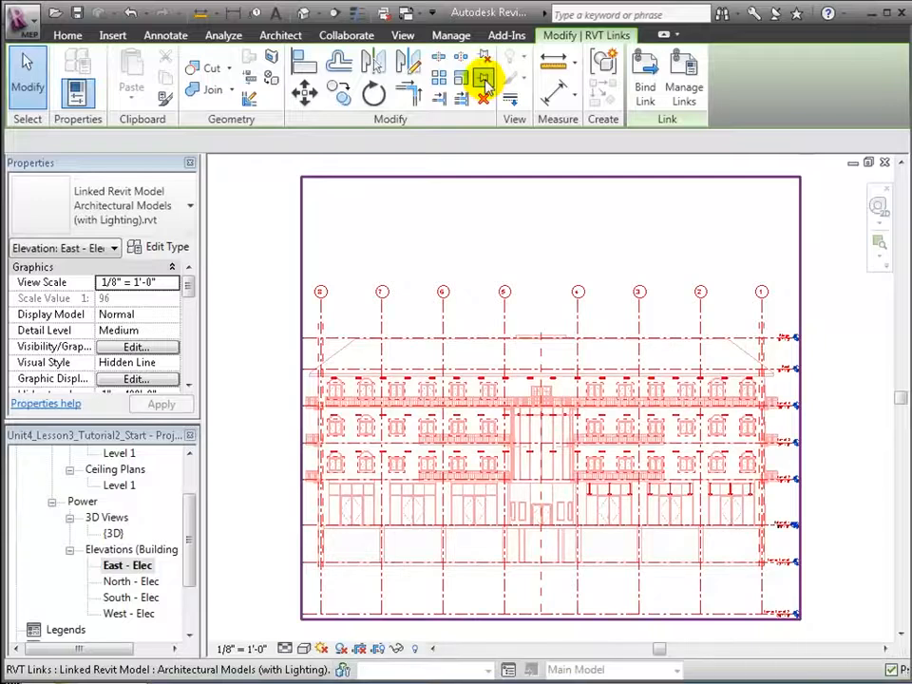
left_click(252, 346)
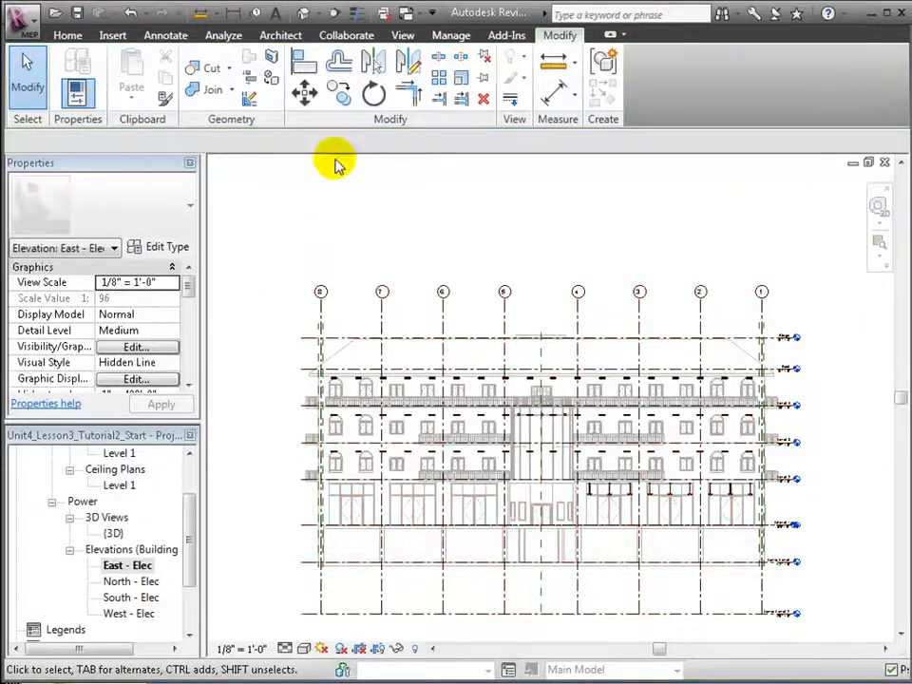
Start Copy/Monitor on the linked architectural model and enable copying of multiple elements
left_click(350, 38)
left_click(604, 103)
left_click(617, 169)
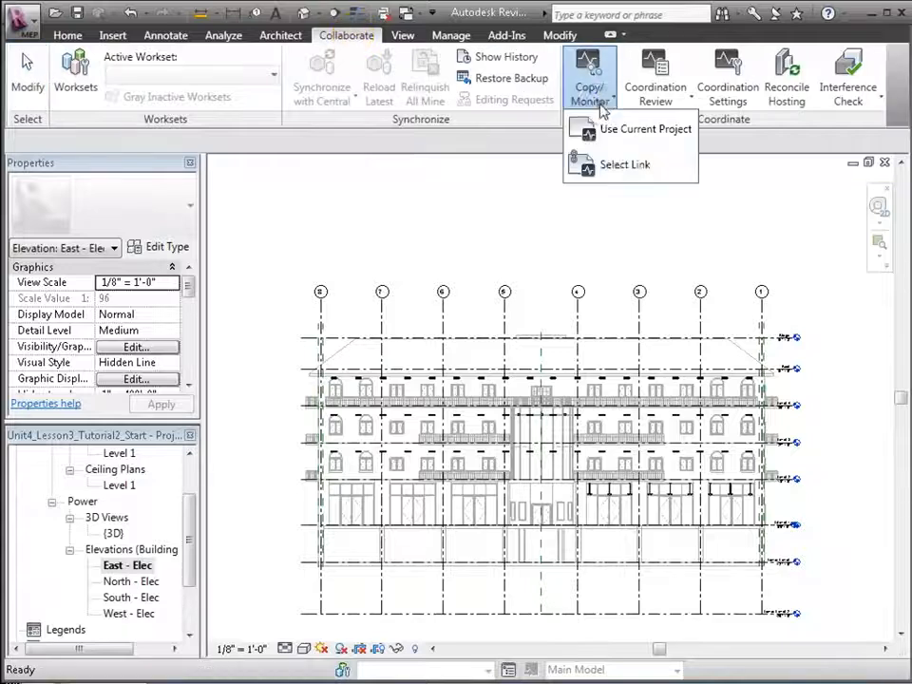
left_click(712, 342)
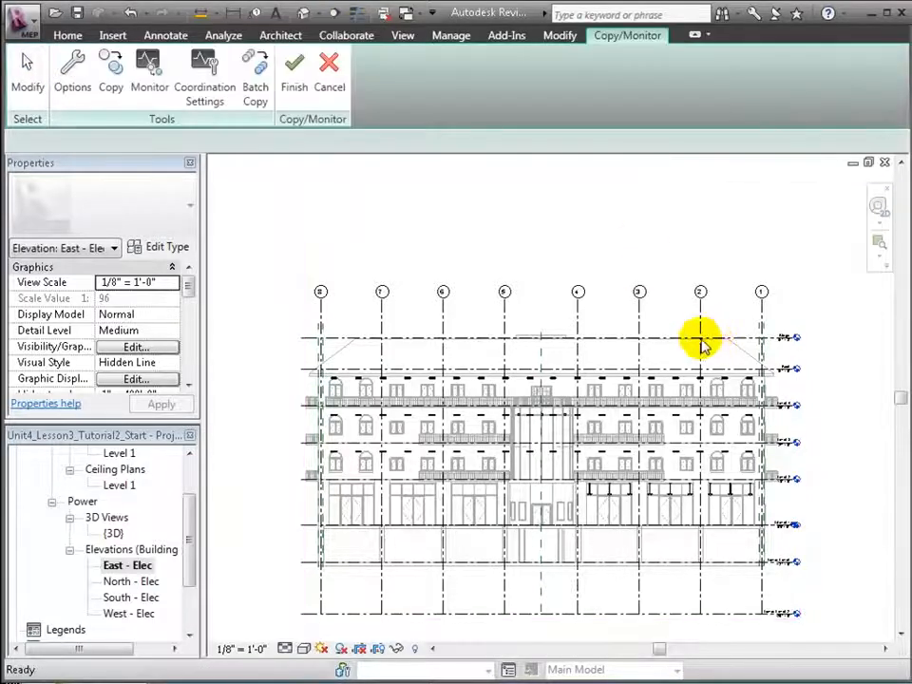
left_click(111, 72)
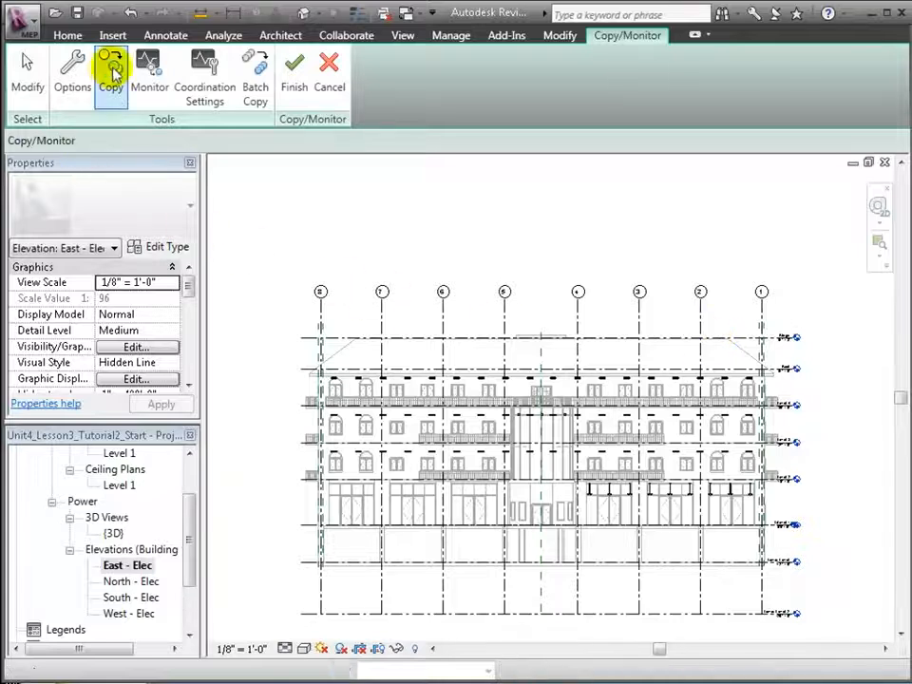
left_click(109, 140)
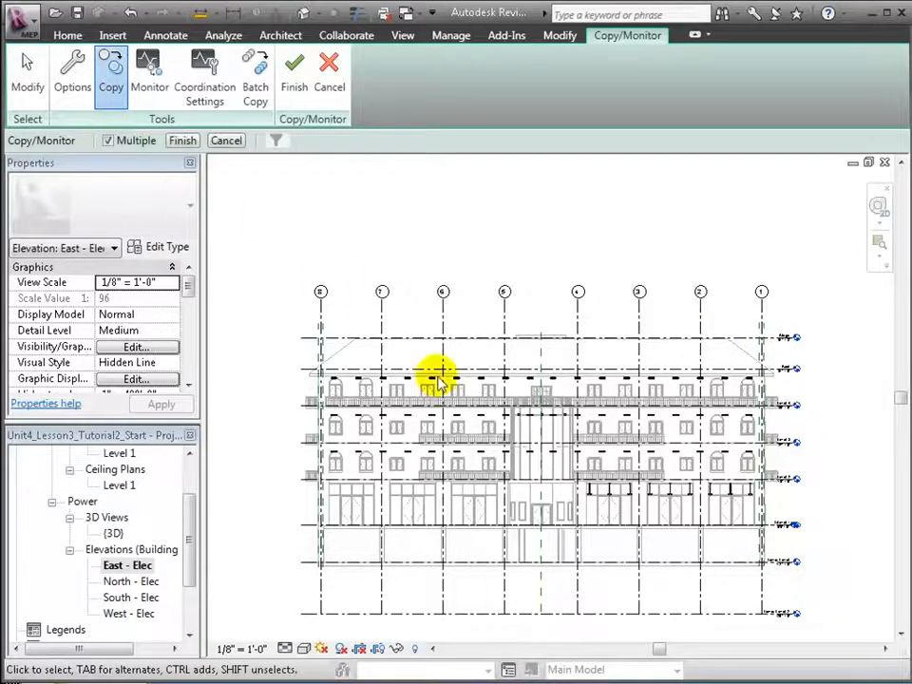
Select everything in the East - Elec elevation, filter the selection to Grids and Levels only, and copy them into the project
left_click_drag(811, 635, 290, 252)
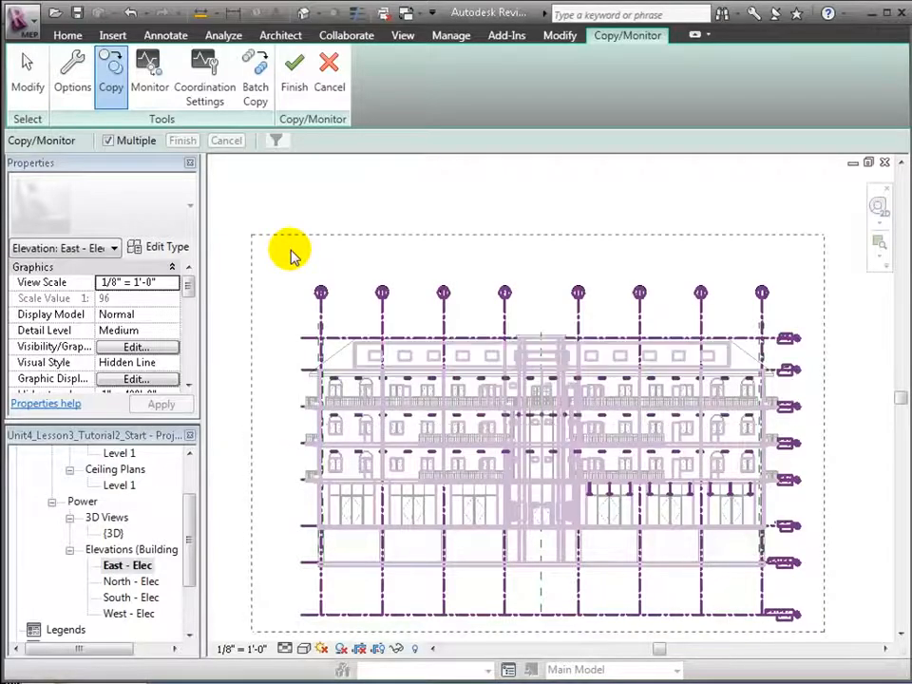
left_click_drag(290, 254, 291, 255)
left_click(276, 141)
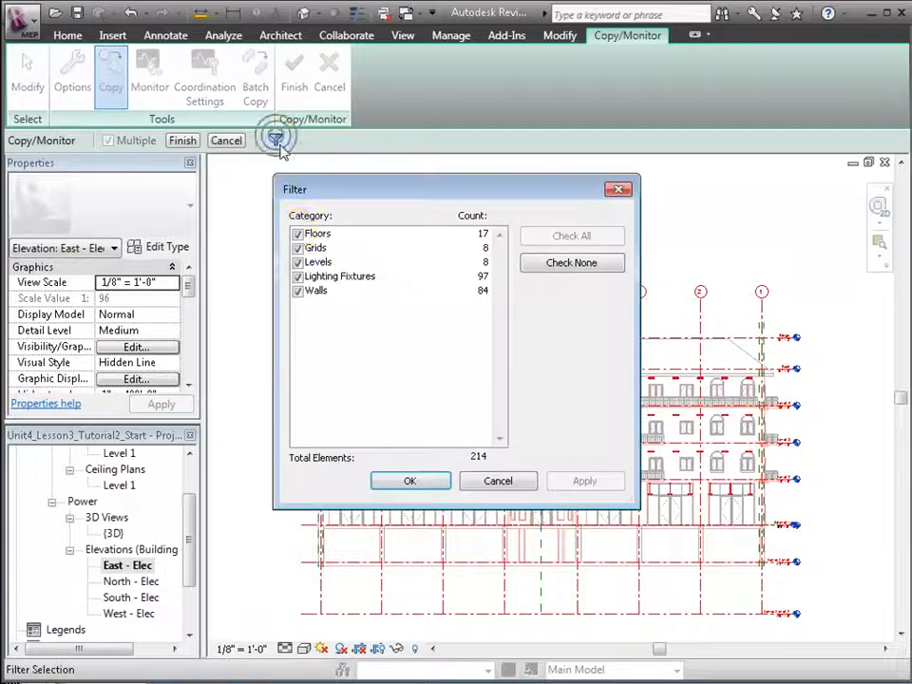
left_click(297, 248)
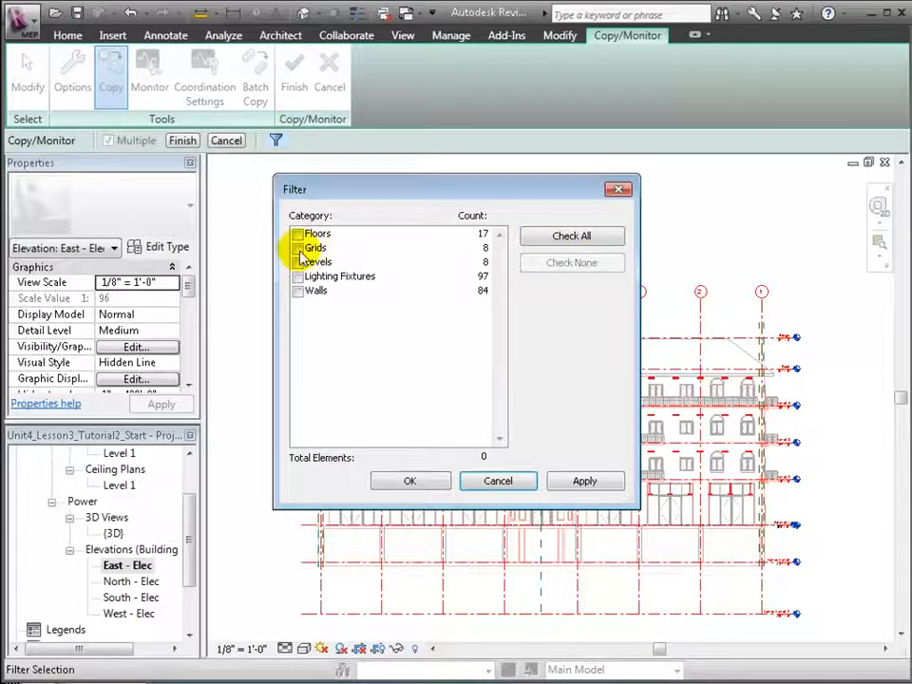
left_click(298, 262)
left_click(579, 481)
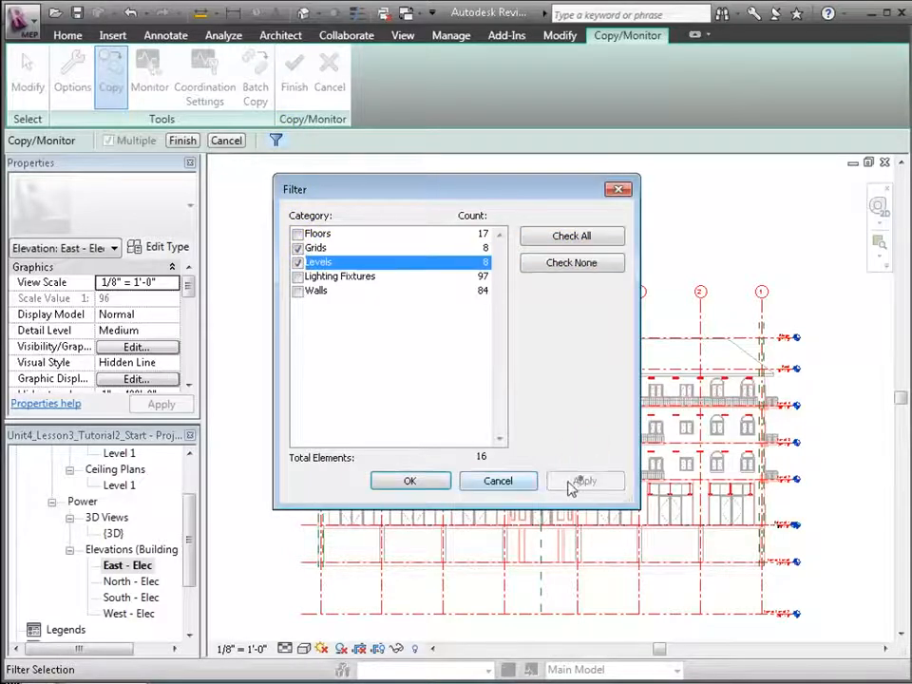
left_click(410, 480)
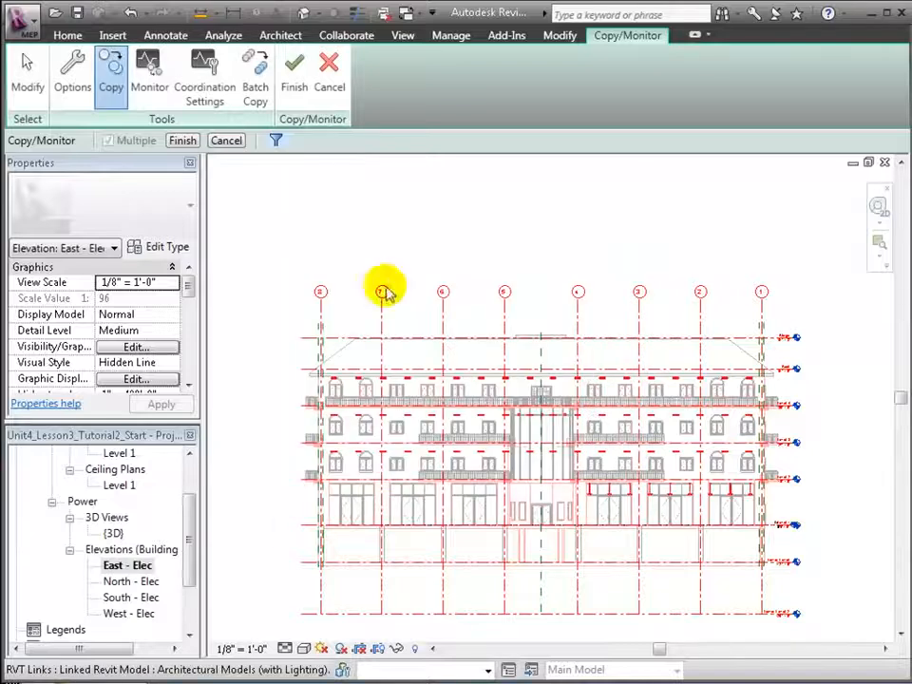
left_click(182, 143)
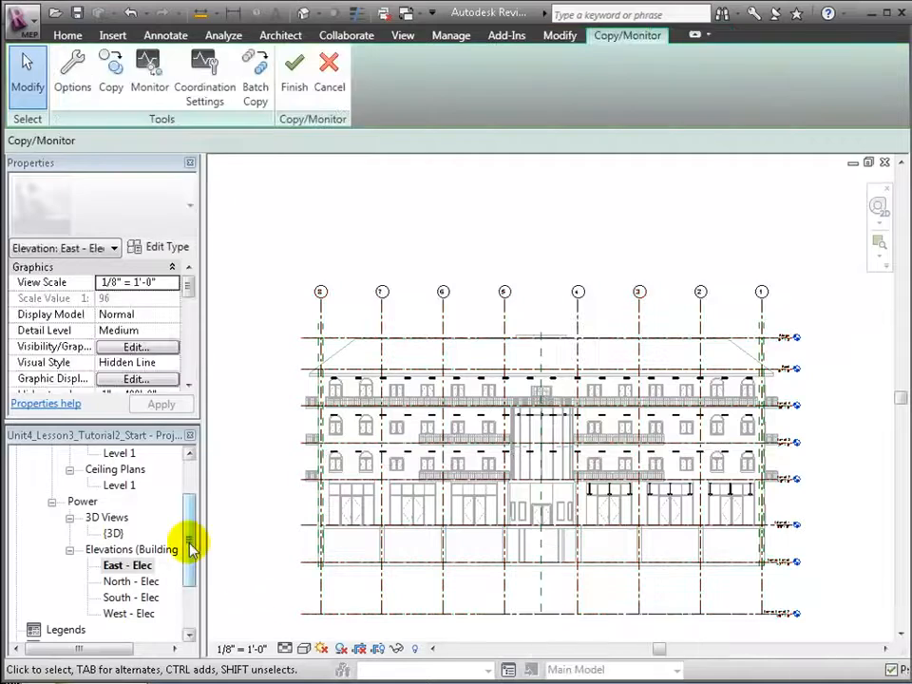
Open the South - Elec elevation and restart the Copy tool with multiple-element copying enabled
double_click(147, 598)
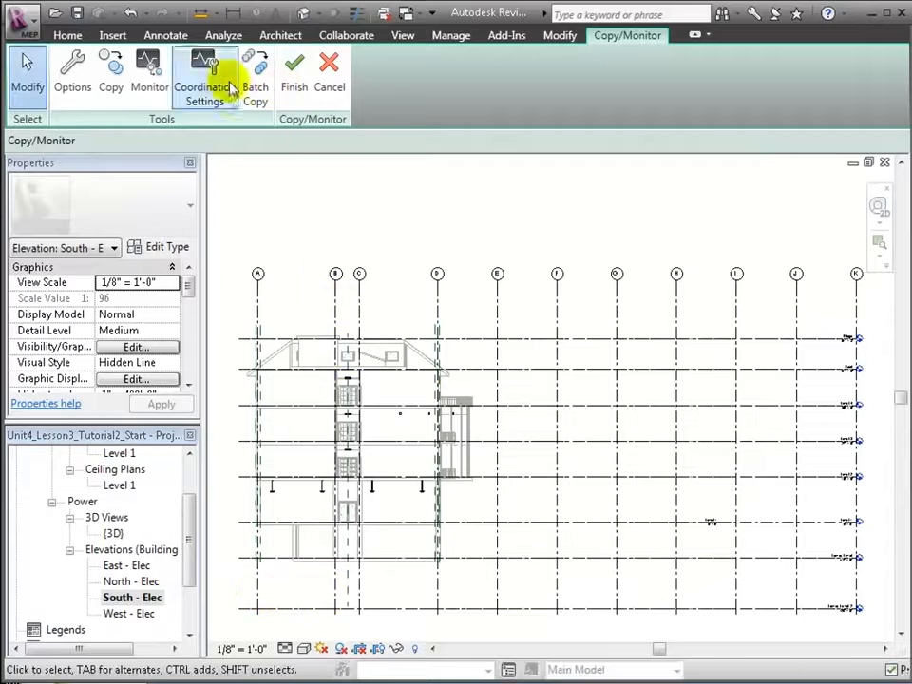
left_click(111, 77)
left_click(108, 141)
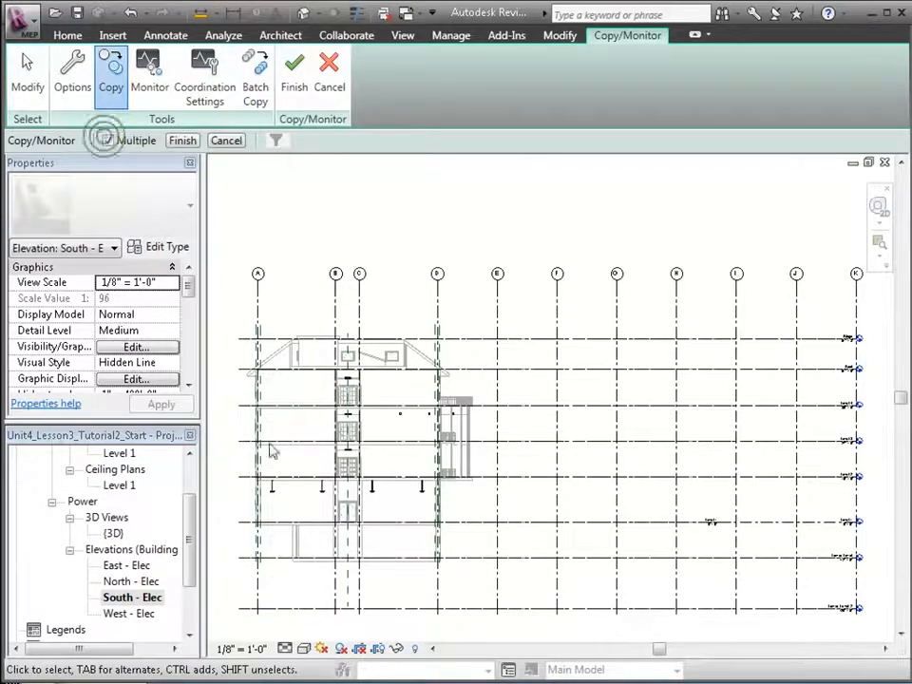
Select everything in the South - Elec elevation, filter to Grids only, copy them, and finish the Copy/Monitor session
left_click_drag(832, 628, 243, 255)
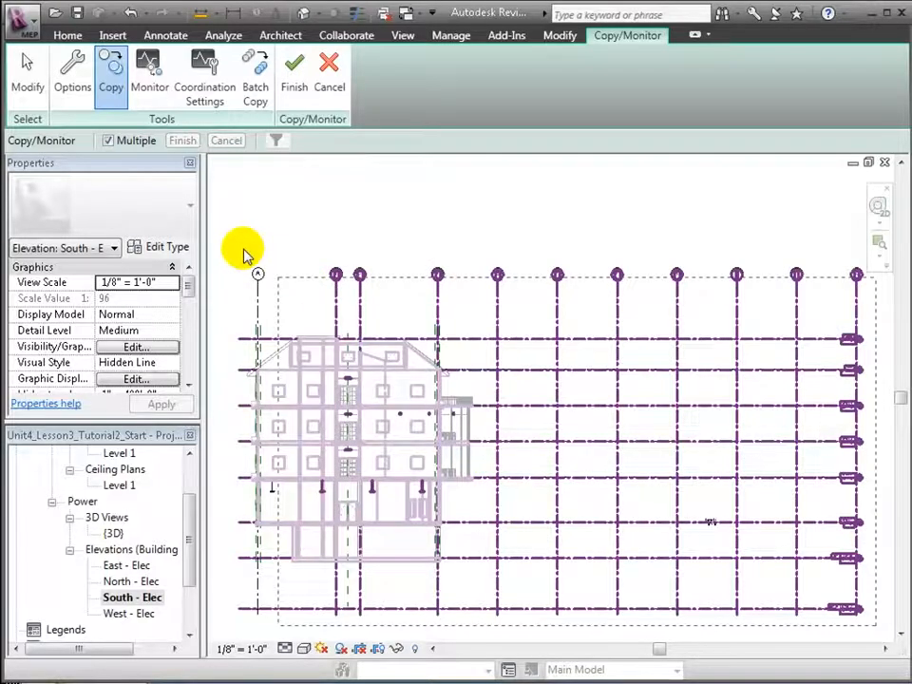
left_click_drag(243, 254, 243, 254)
left_click(275, 140)
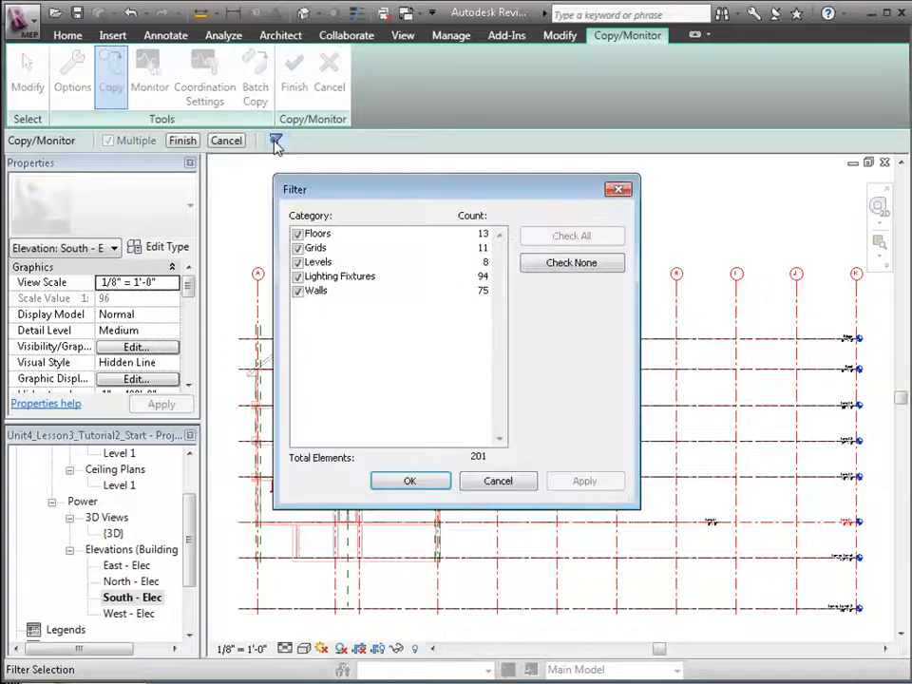
left_click(571, 262)
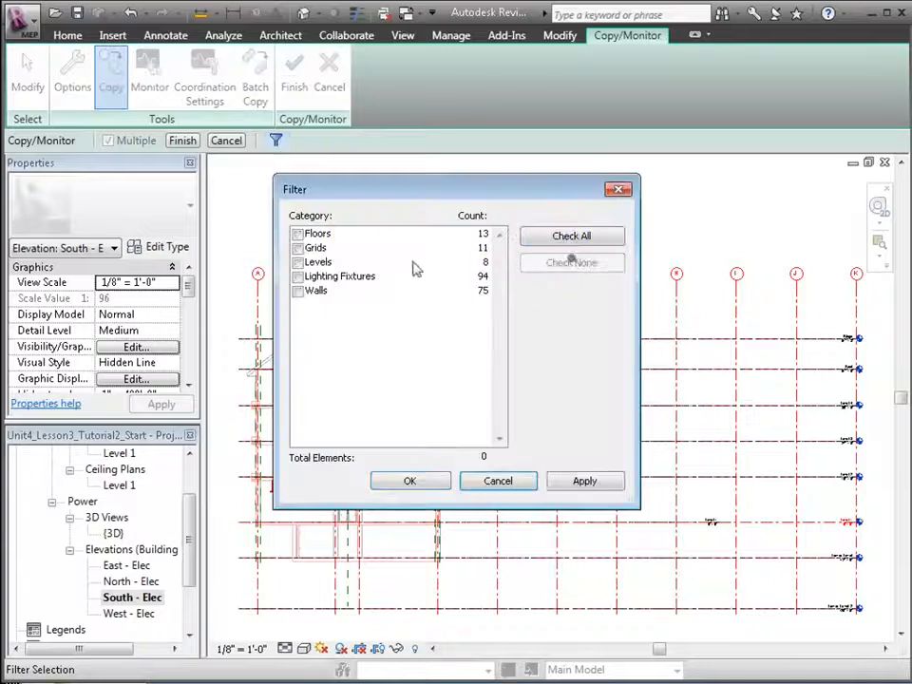
left_click(298, 248)
left_click(577, 484)
left_click(386, 483)
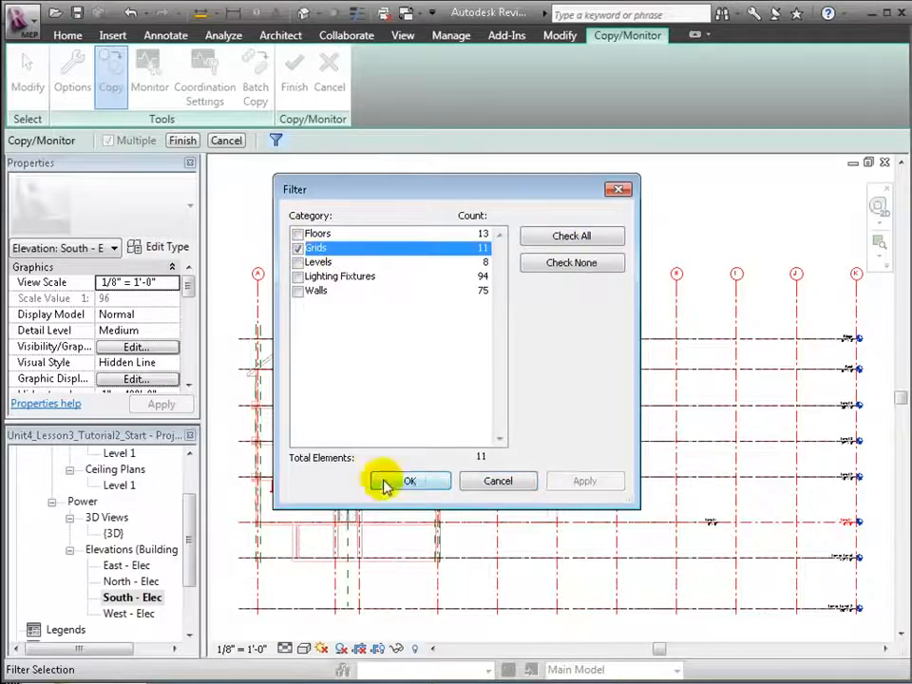
left_click(182, 140)
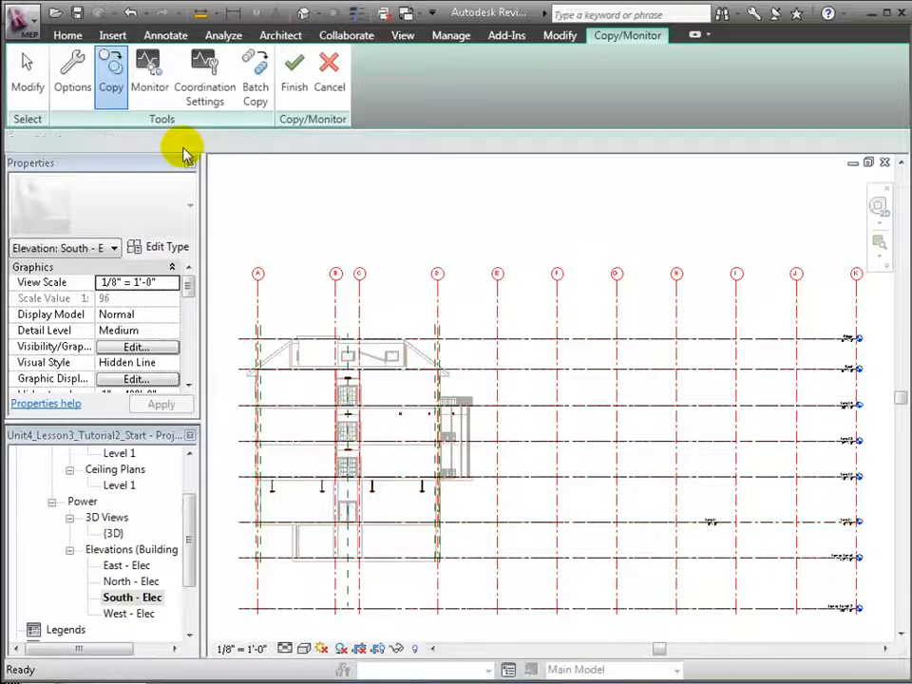
left_click(292, 76)
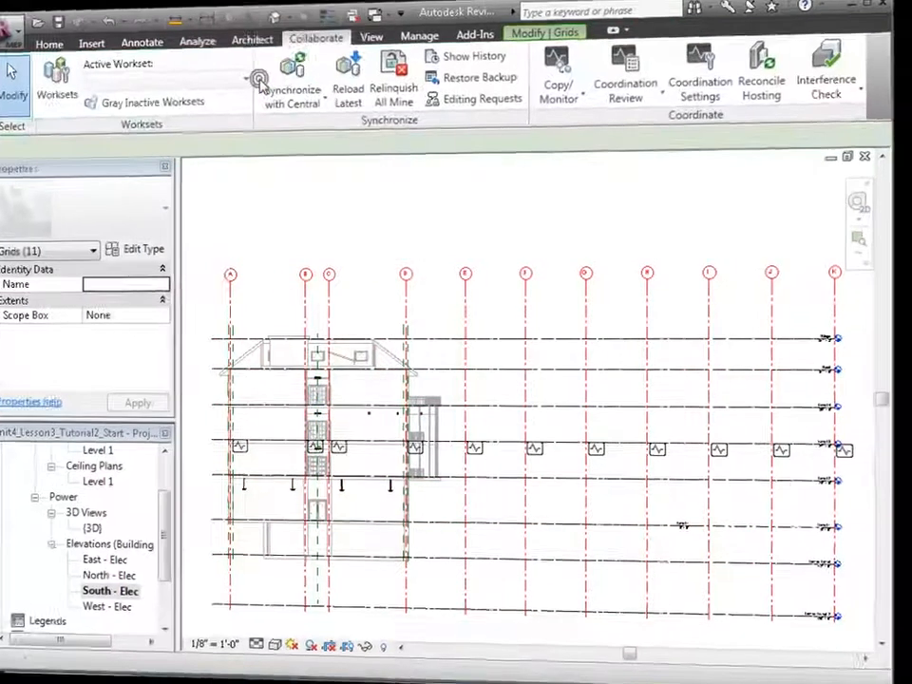